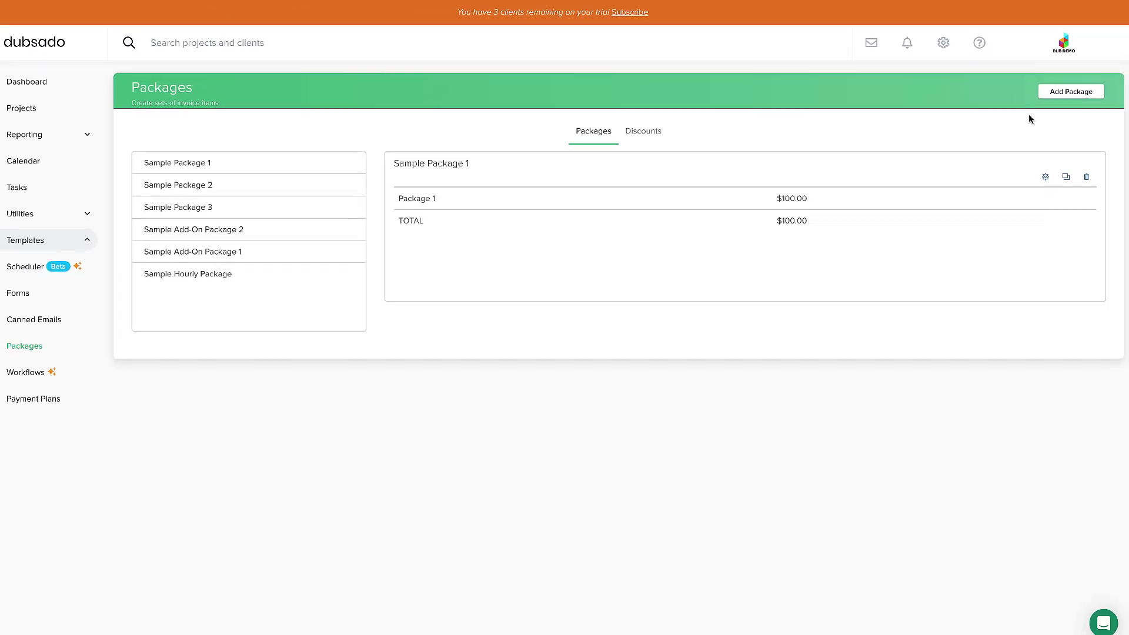
# - Add a blank package template and name it '10 Coaching Sessions'
pyautogui.click(1056, 93)
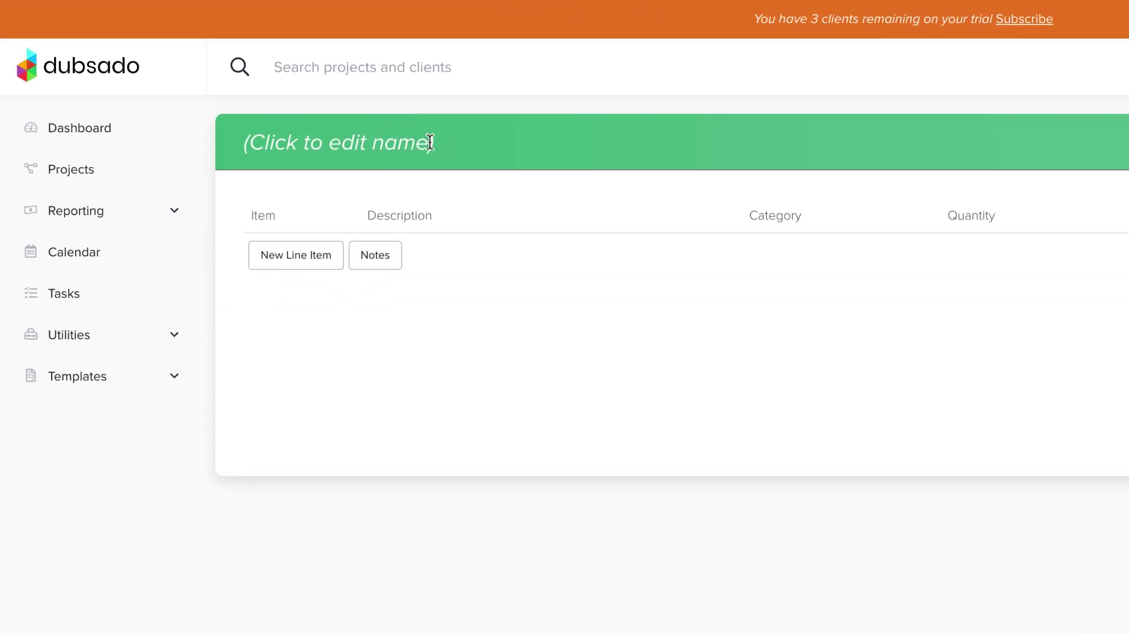
pyautogui.click(429, 142)
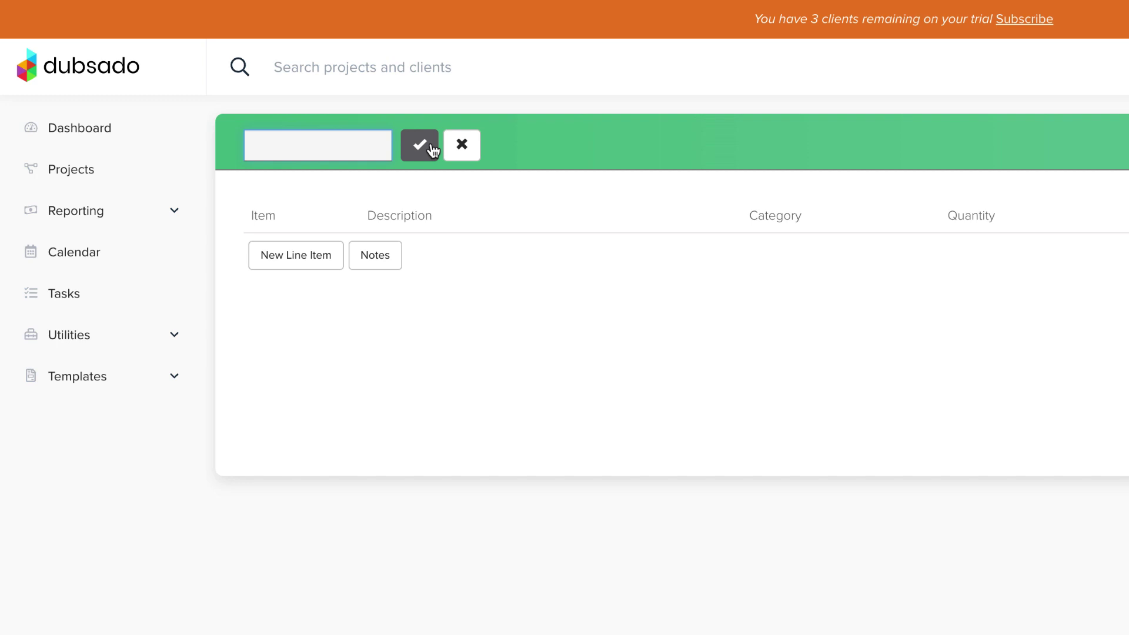
pyautogui.write('10 Coaching Sessions')
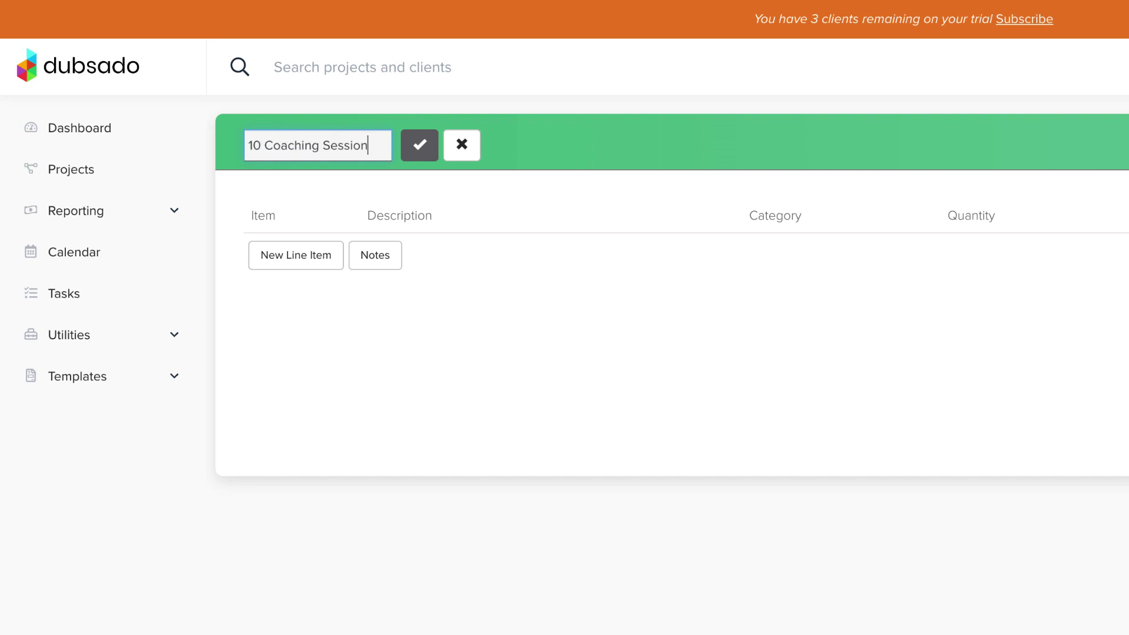
pyautogui.press('Return')
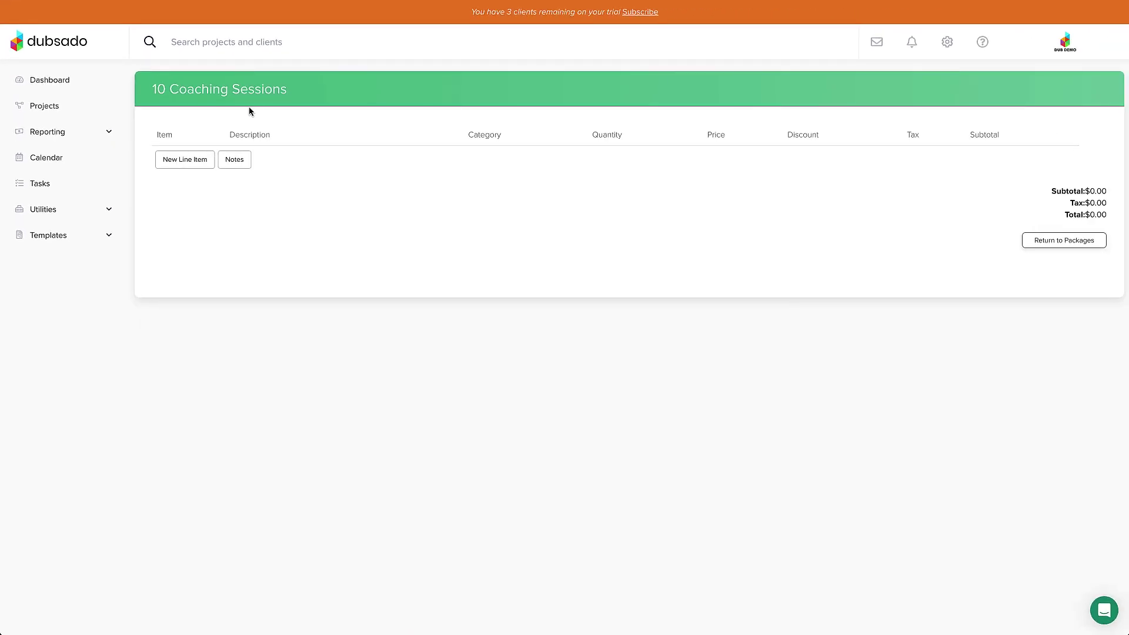
# - Add a '10 Coaching Sessions' line item listing 10 1 Hr Coaching Sessions, 1 Business Planning Call, 1 Weekly Progress Report
pyautogui.click(200, 164)
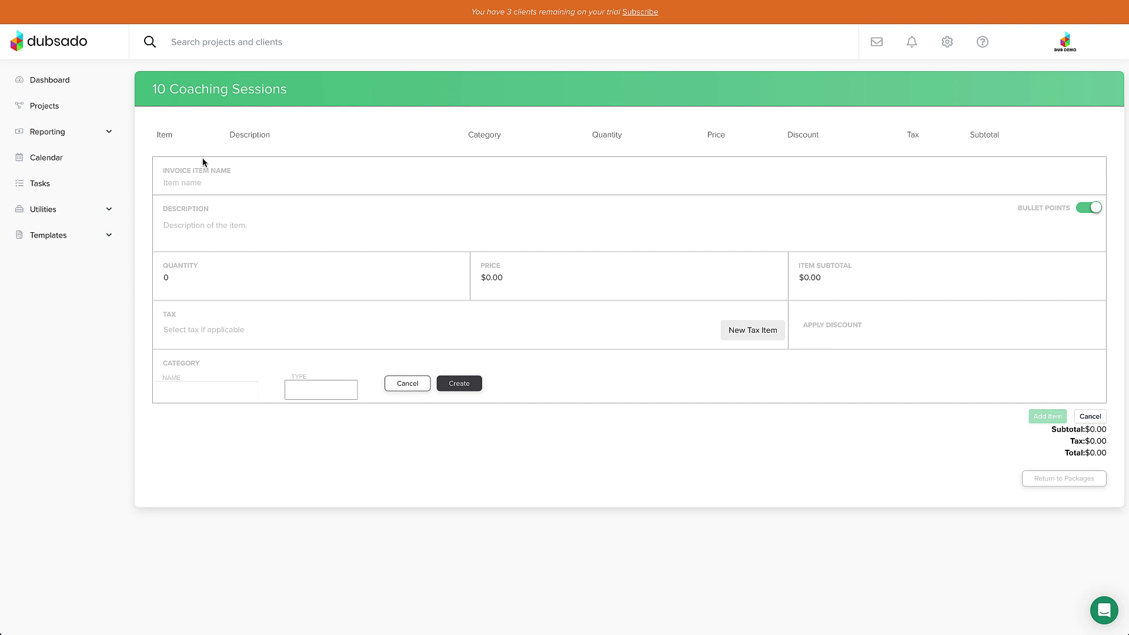
pyautogui.click(190, 185)
pyautogui.write('10 Coa')
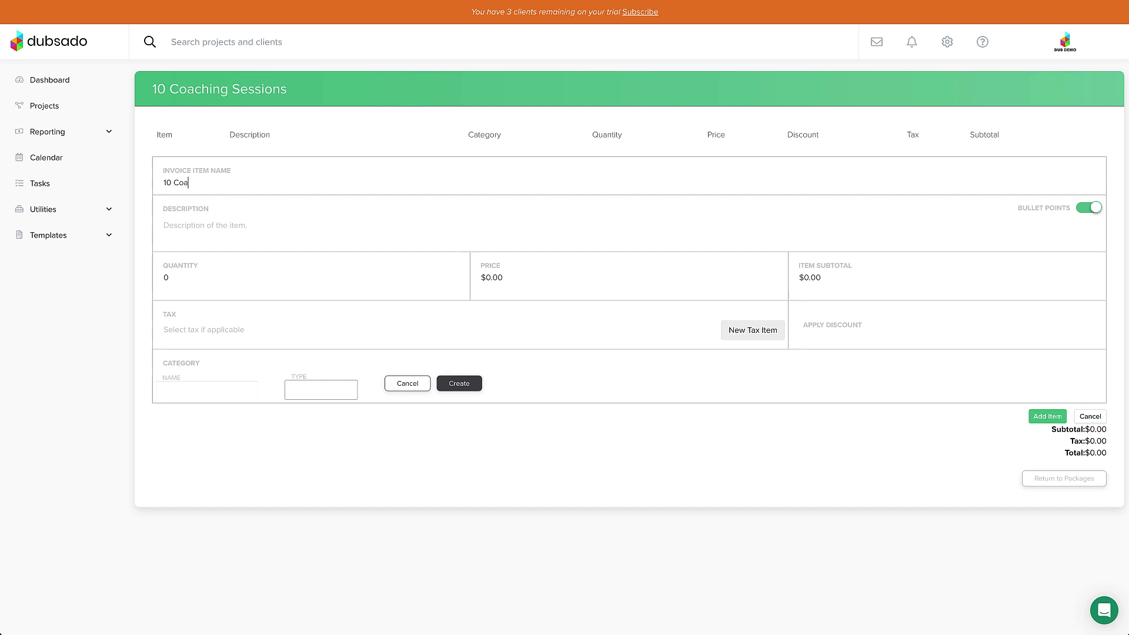
pyautogui.write('ching Sessions')
pyautogui.write('10 1 Hr Coa')
pyautogui.write('ching Sessions')
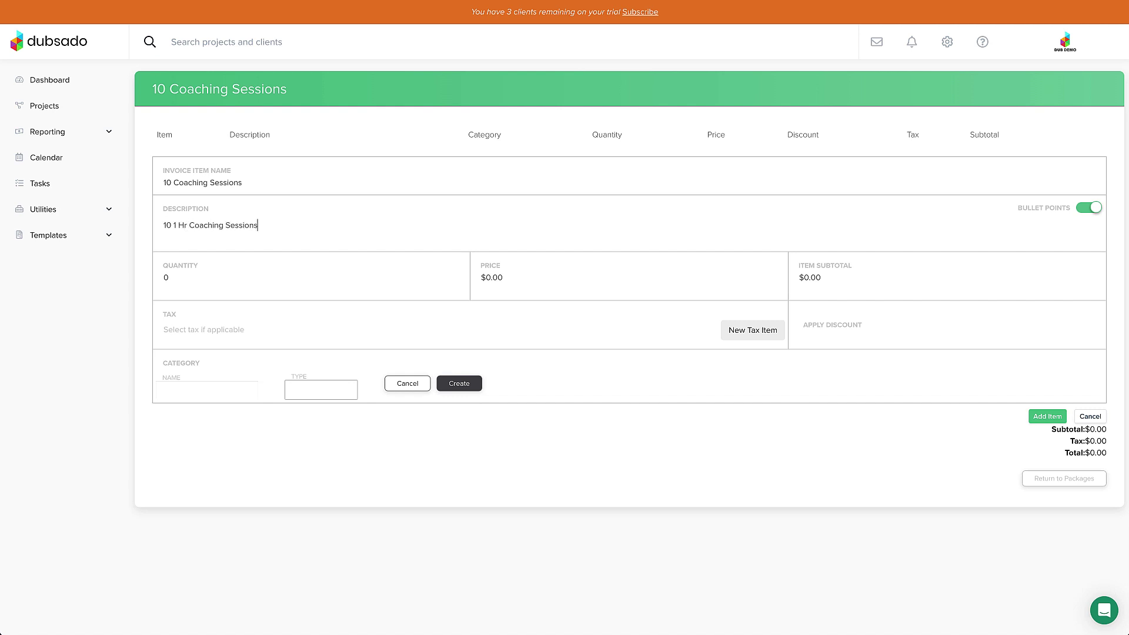
pyautogui.press('Return')
pyautogui.write('1 Bu')
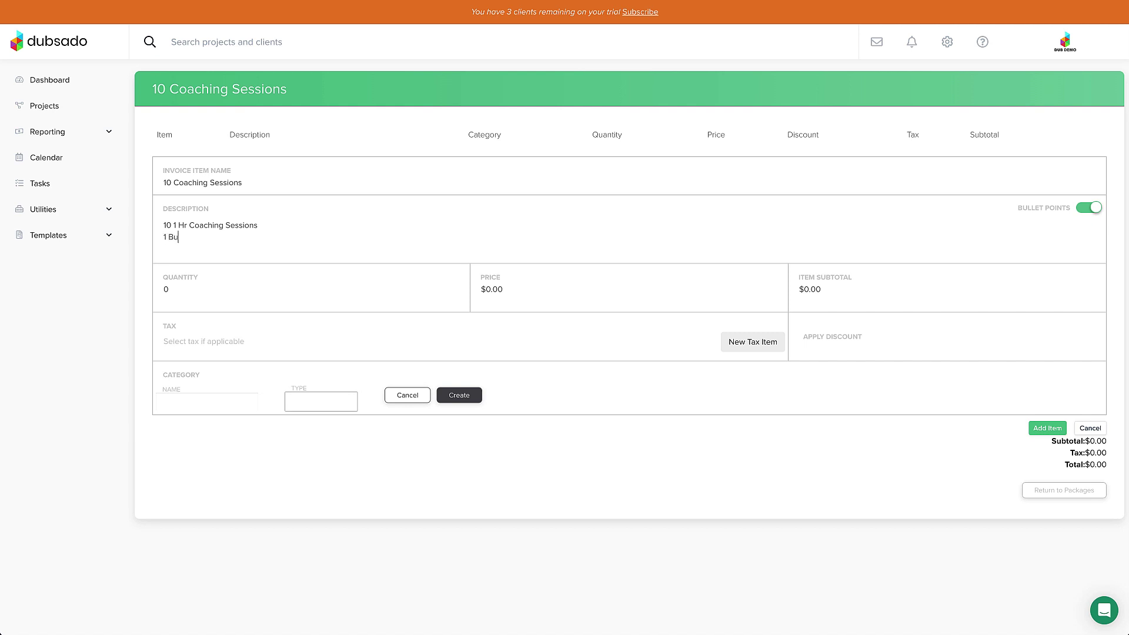
pyautogui.write('siness Planning Call')
pyautogui.press('Return')
pyautogui.write('1 We')
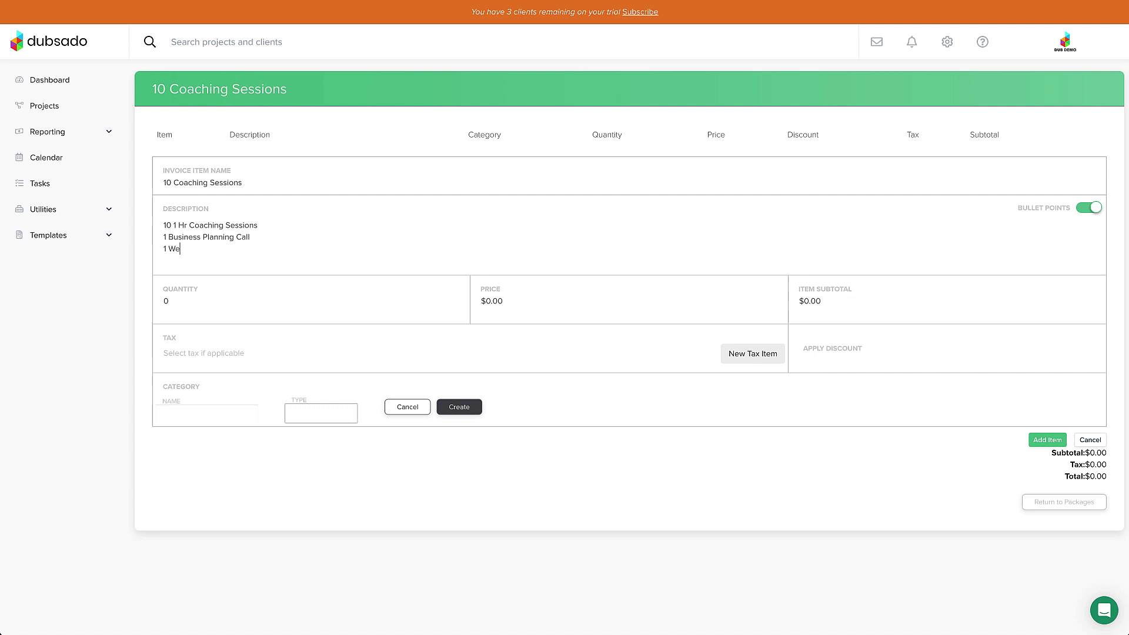
pyautogui.write('ekly Progress Report')
pyautogui.press('Tab')
# - Set the coaching item's quantity to 10 and price to $100, then add it to the package
pyautogui.write('10')
pyautogui.click(491, 301)
pyautogui.write('100')
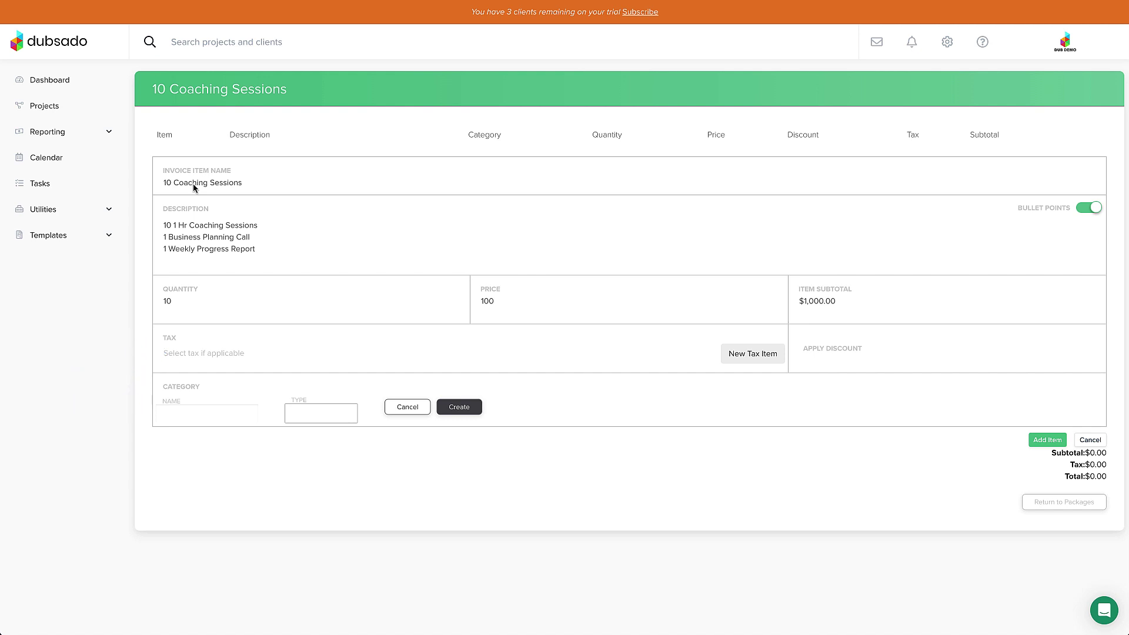
pyautogui.click(1037, 440)
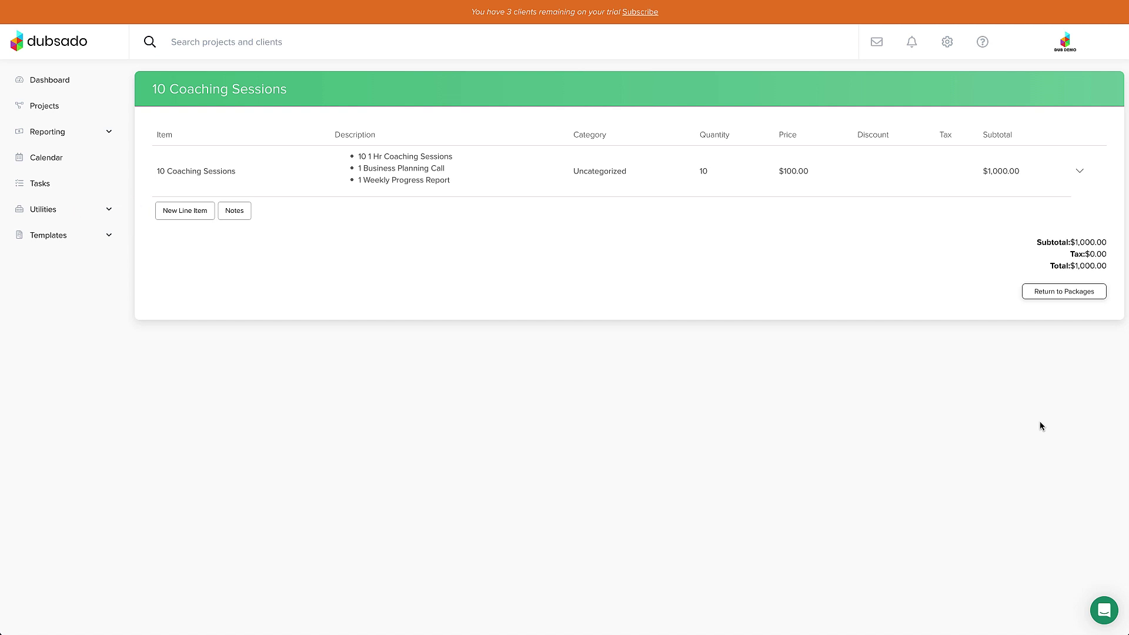
# - Return to the packages list
pyautogui.click(1065, 292)
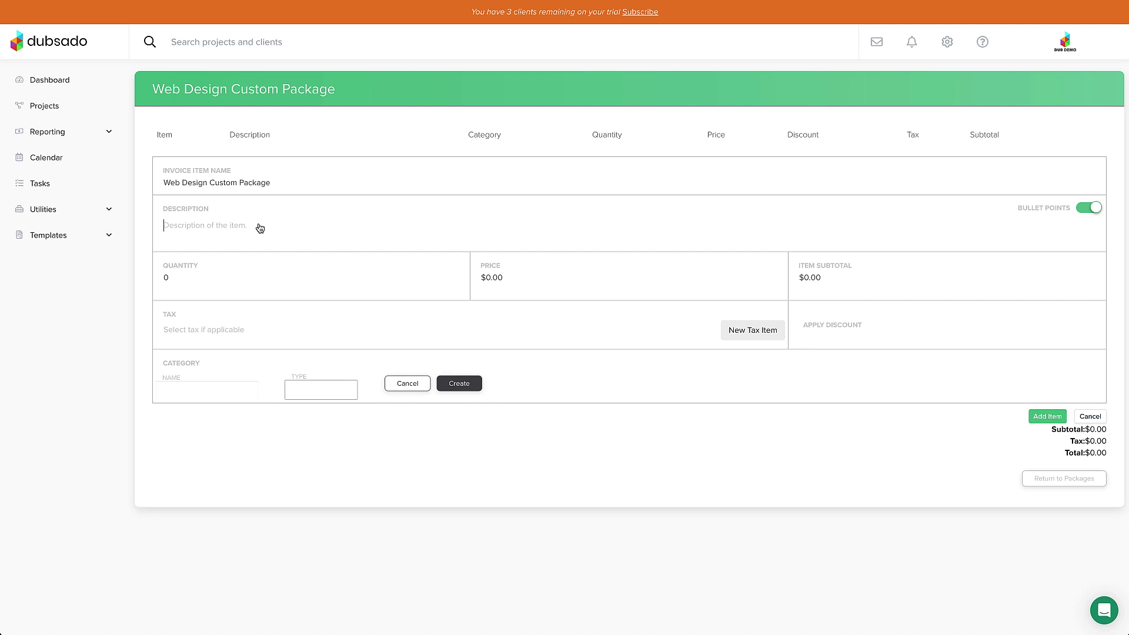
# - Paste the four feature lines into the web design item's description and price it at $199
pyautogui.click(259, 228)
pyautogui.write('"X" Website Pages Professional Content Writing Custom On-Page SEO Free Email Support')
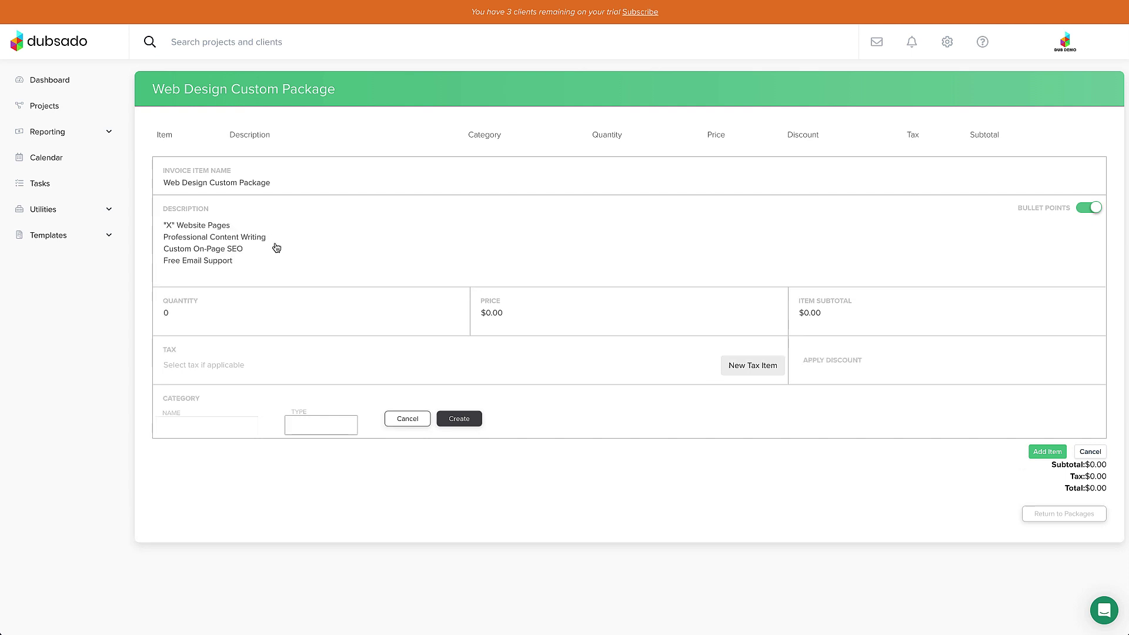
pyautogui.press('Tab')
pyautogui.click(480, 313)
pyautogui.write('199')
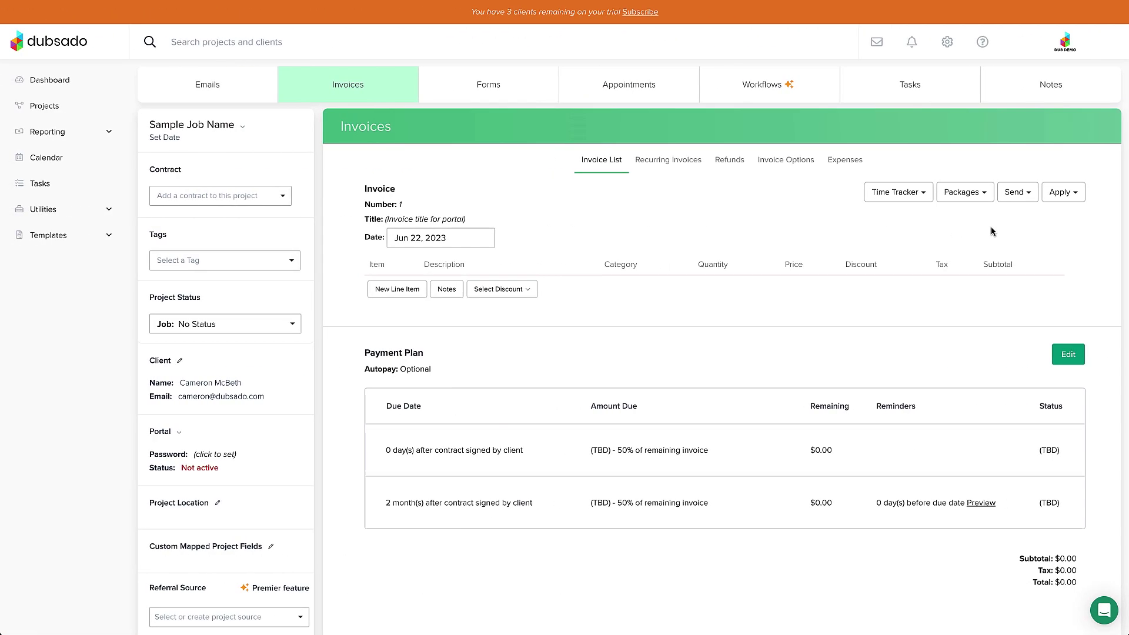
# - Apply the Web Design Custom Package to the invoice and start editing its line item
pyautogui.click(974, 204)
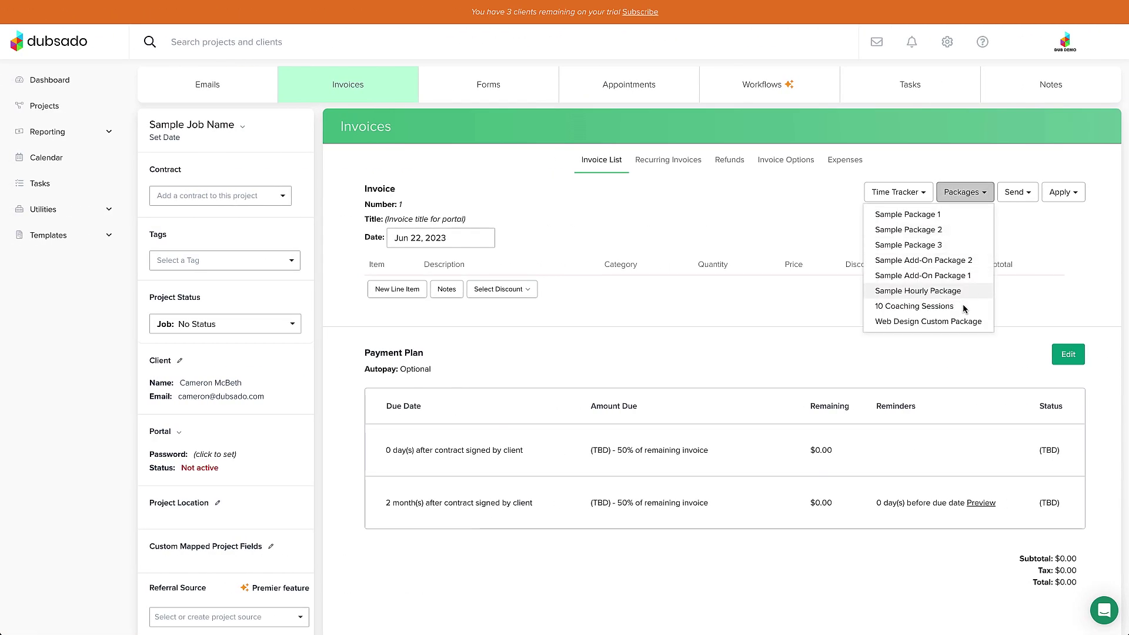
pyautogui.click(962, 323)
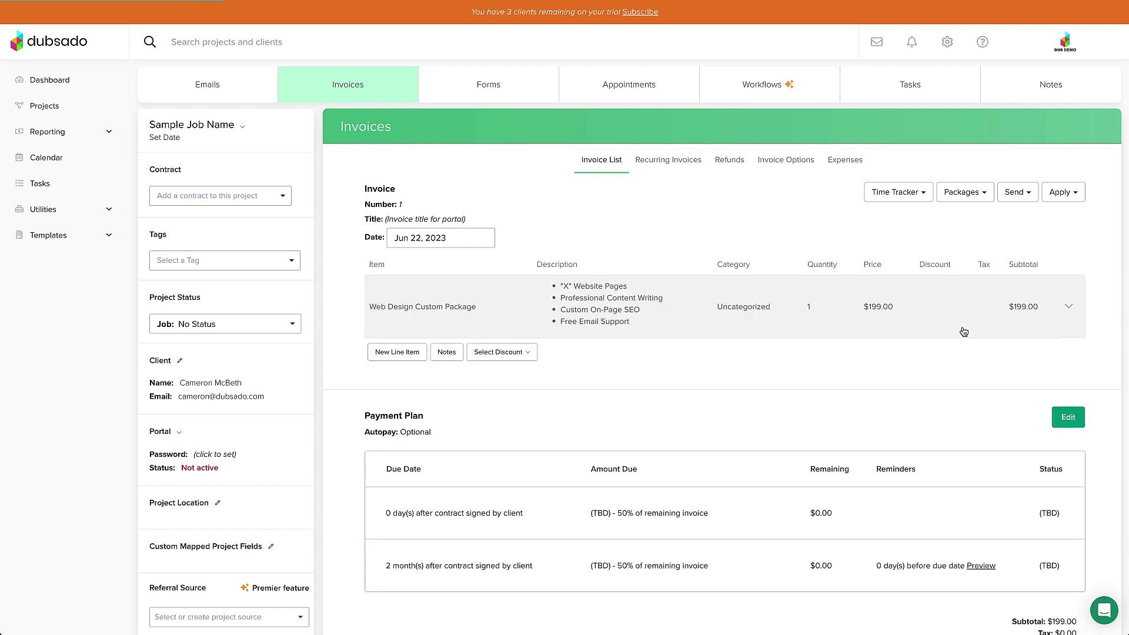
pyautogui.click(1069, 308)
pyautogui.click(1067, 326)
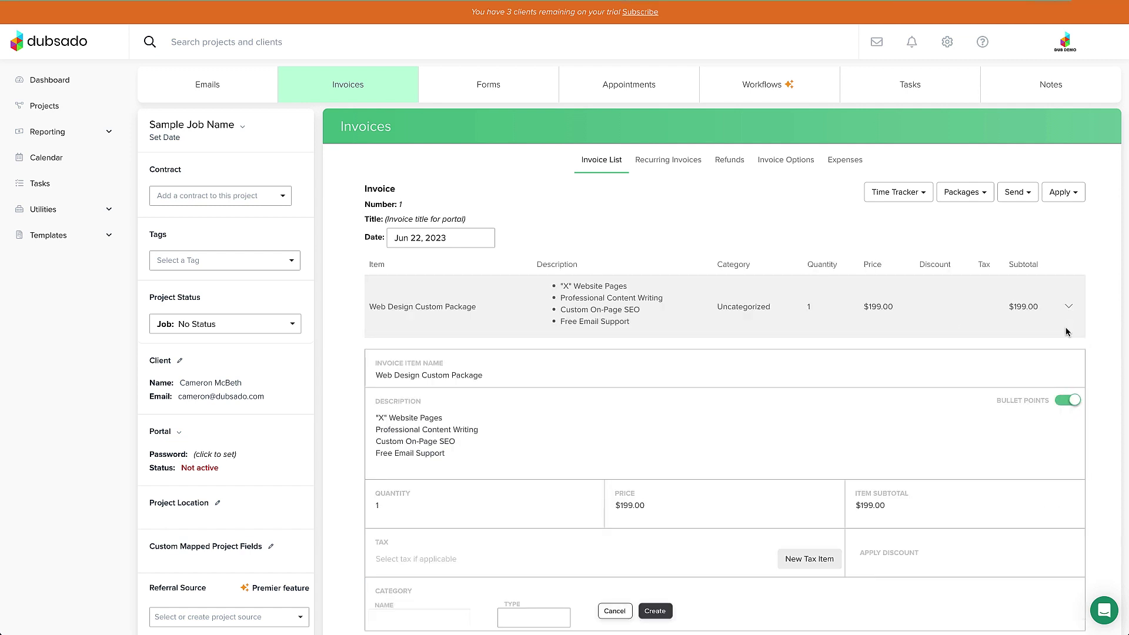
# - Change the line item's quantity to 10, delete the 'Free Email Support' line, and save it
pyautogui.click(380, 509)
pyautogui.press('BackSpace')
pyautogui.write('10')
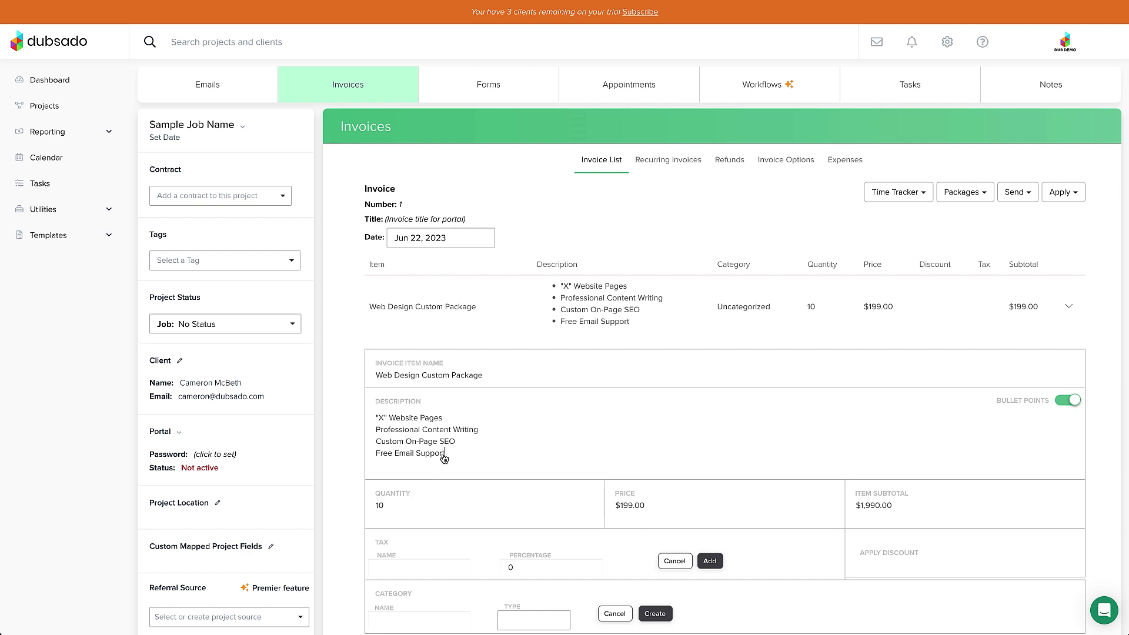
pyautogui.moveTo(445, 455); pyautogui.dragTo(378, 460)
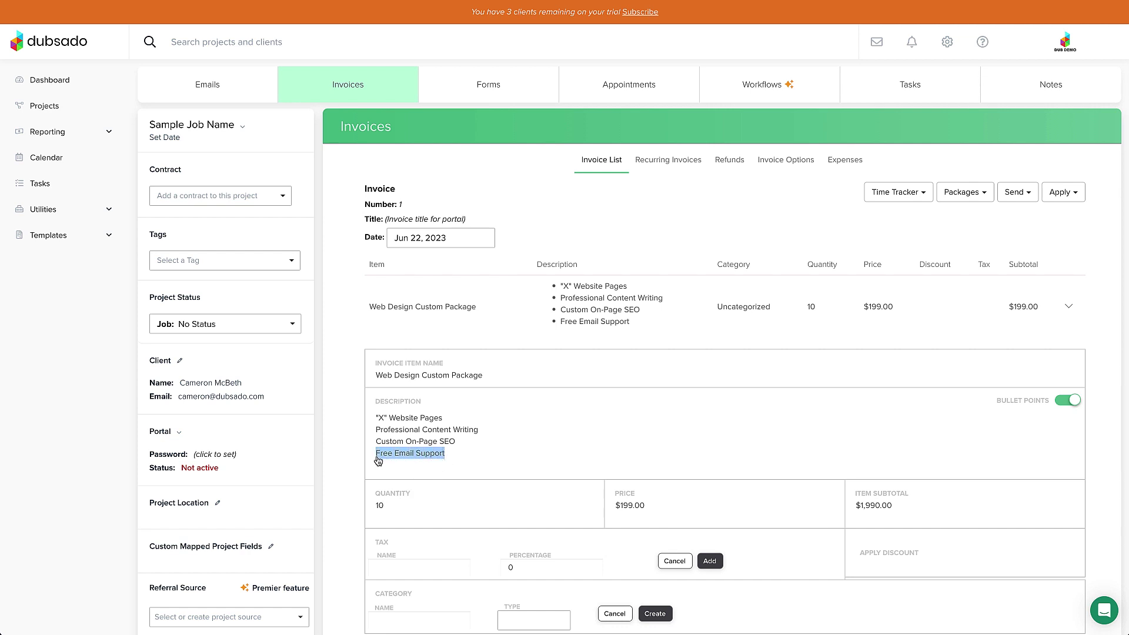
pyautogui.press('BackSpace')
pyautogui.scroll(-1, 542, 491)
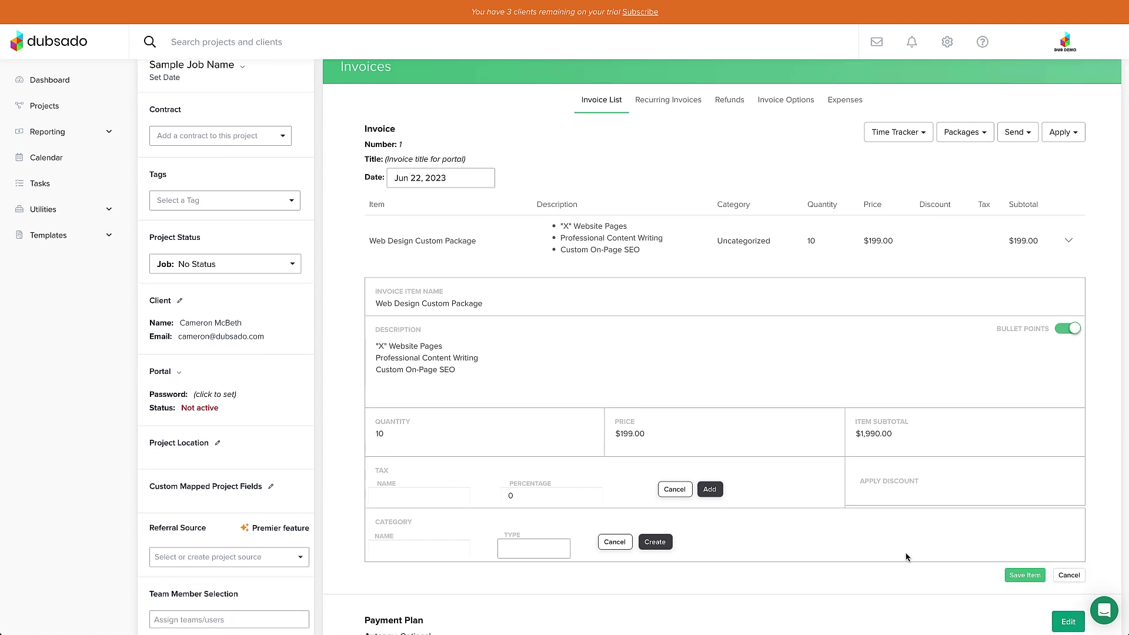
pyautogui.click(1015, 575)
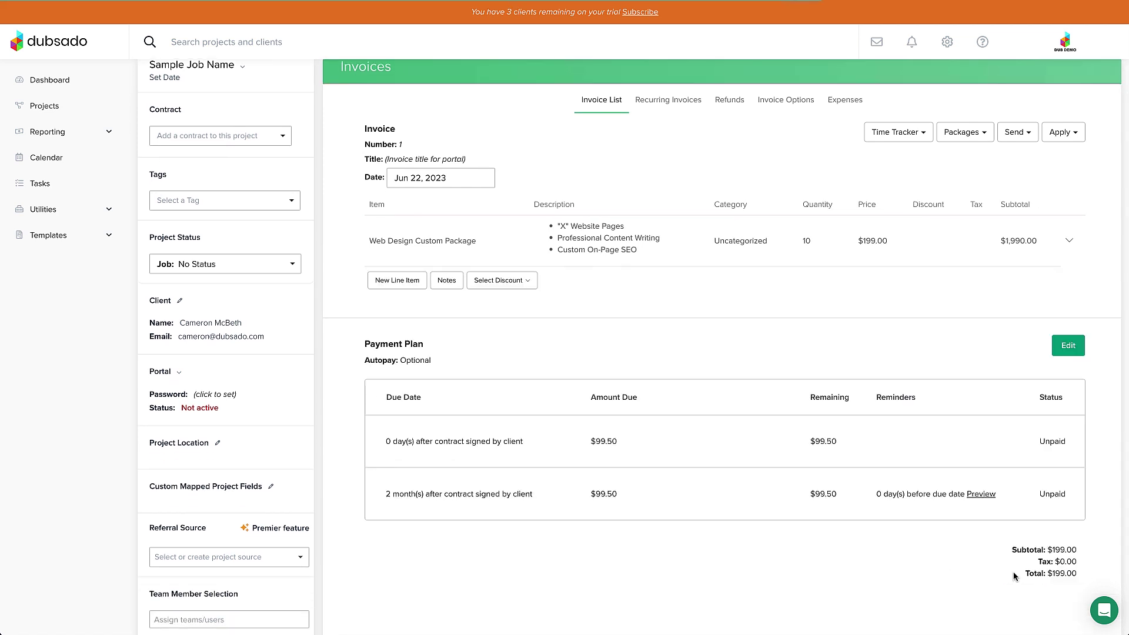